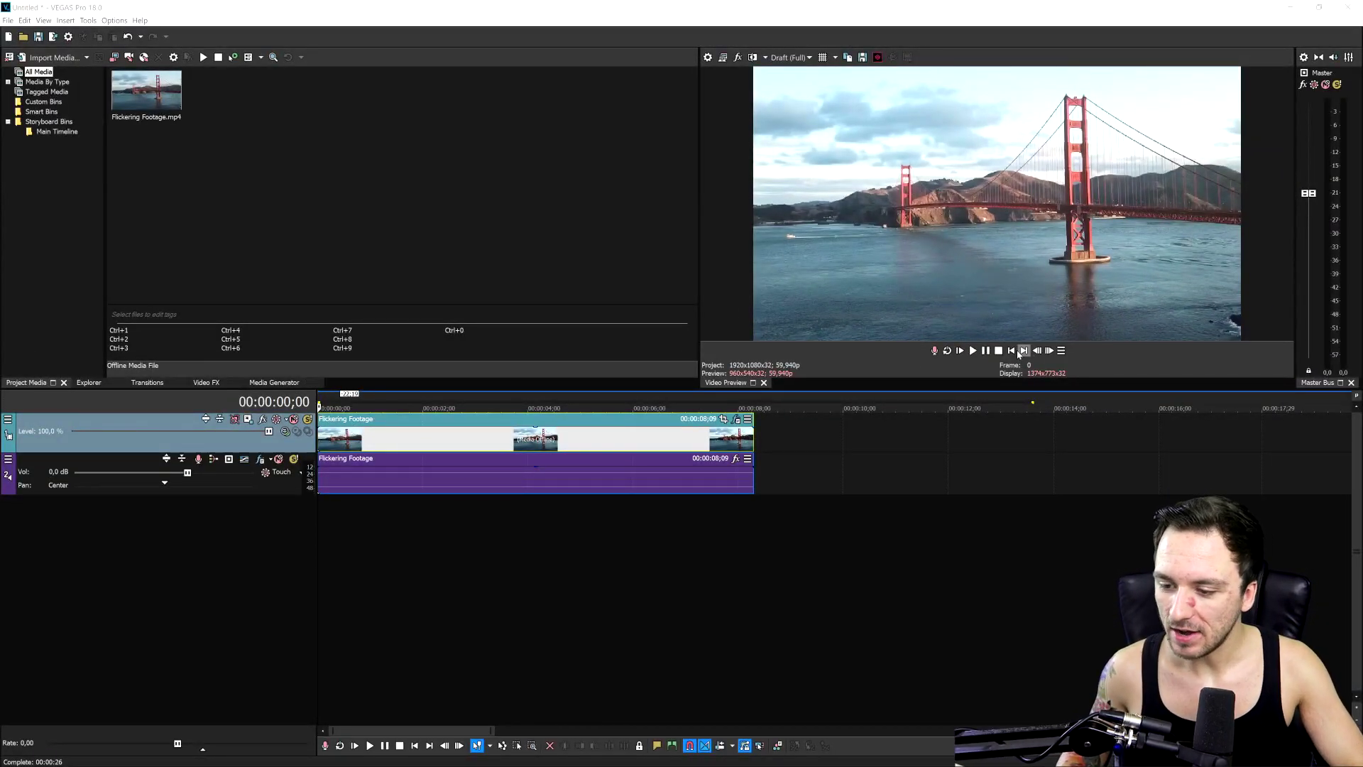
Step: Play the Golden Gate Bridge clip from the start to see the flicker, then stop
scroll(565, 436, up, 3)
scroll(561, 435, down, 1)
key(space)
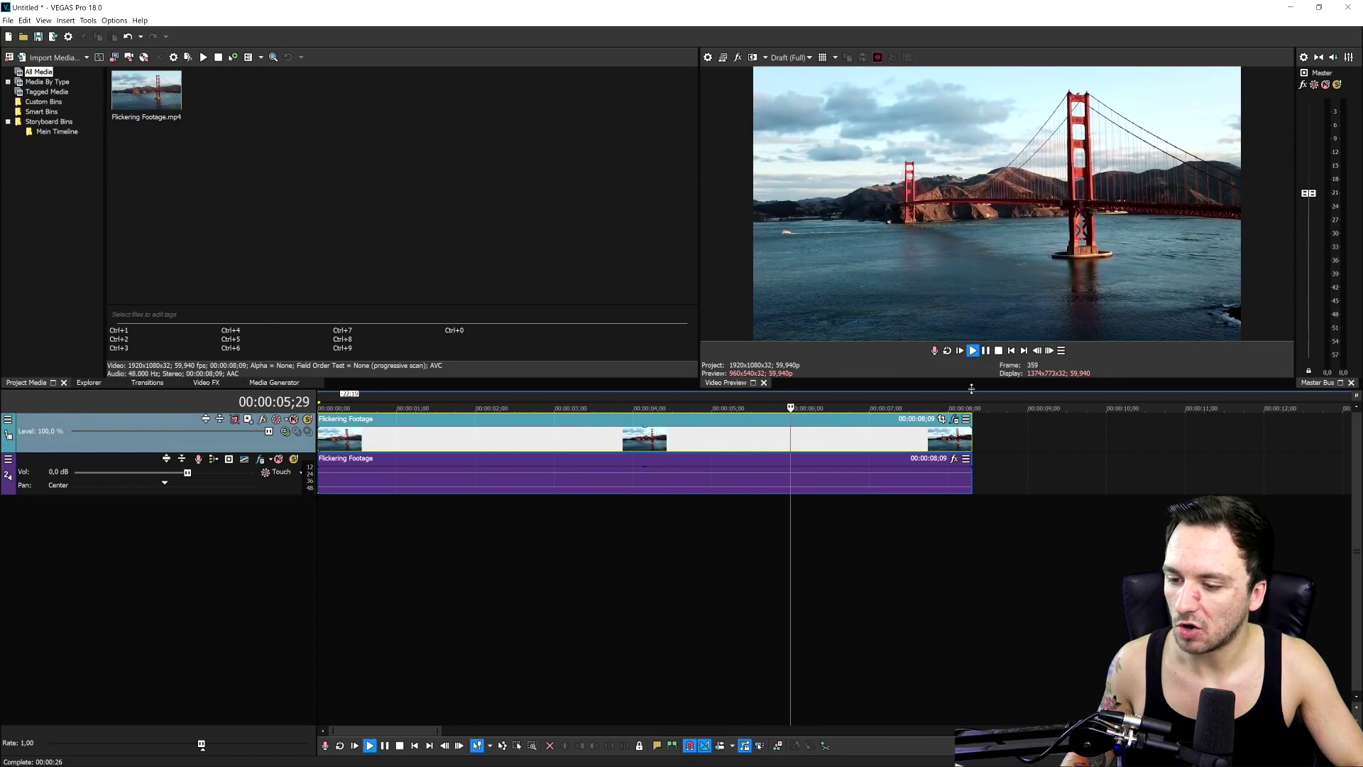
key(space)
key(space)
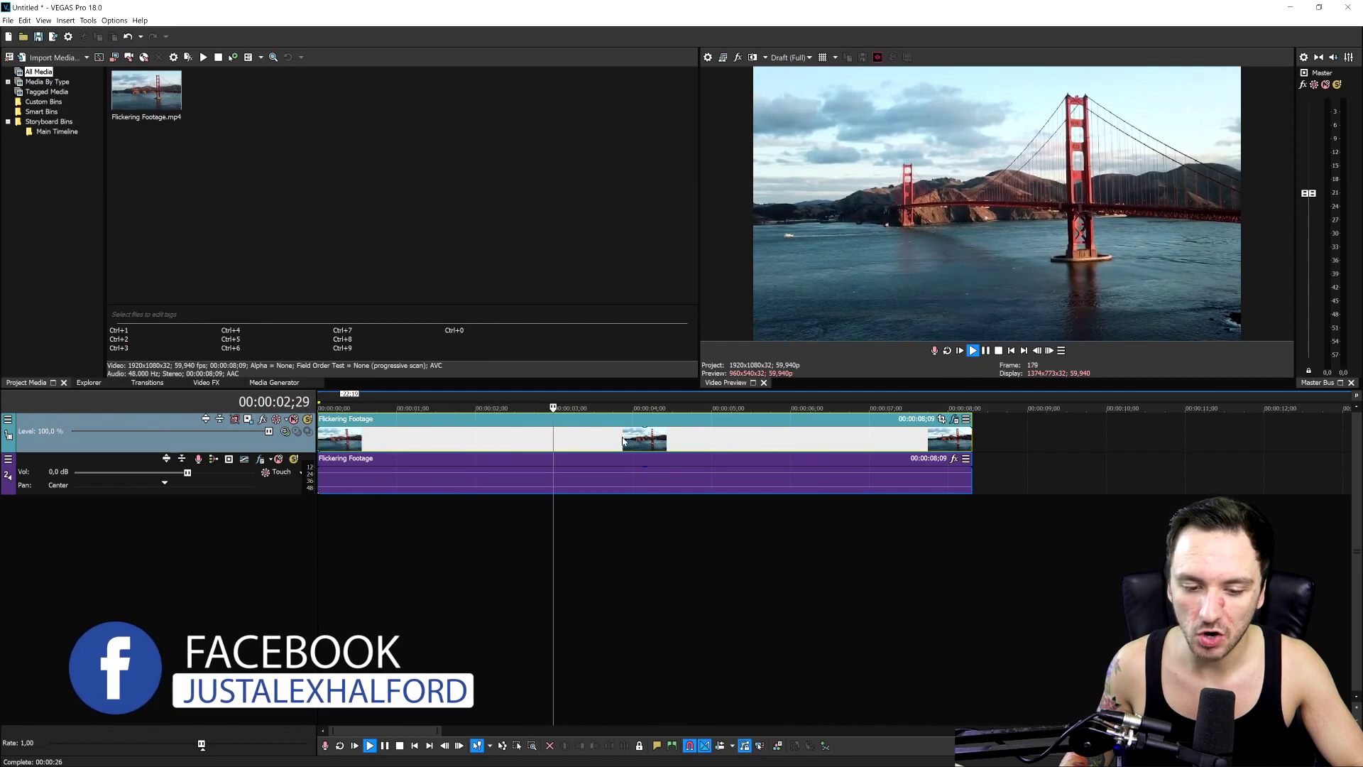
key(space)
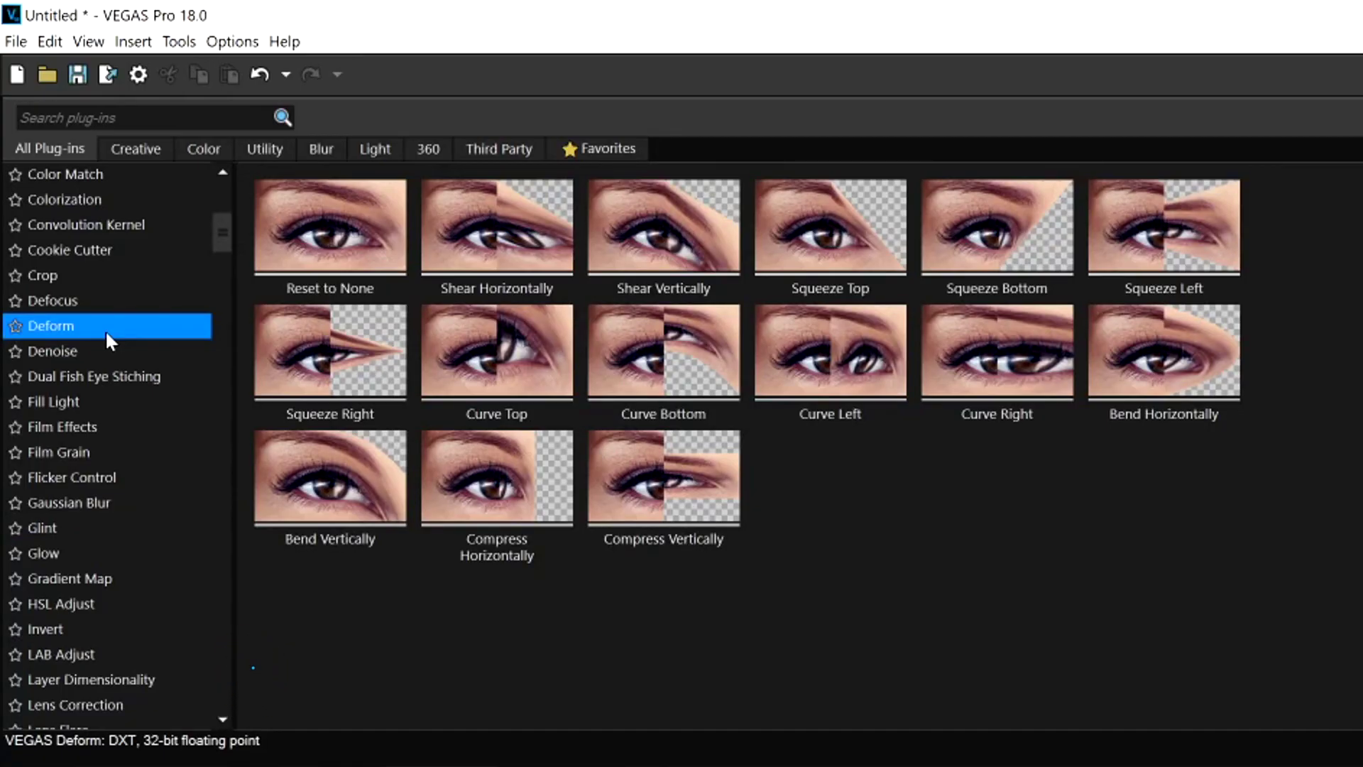
Step: Drop the (Default) Flicker Control preset onto the Flickering Footage event
click(94, 480)
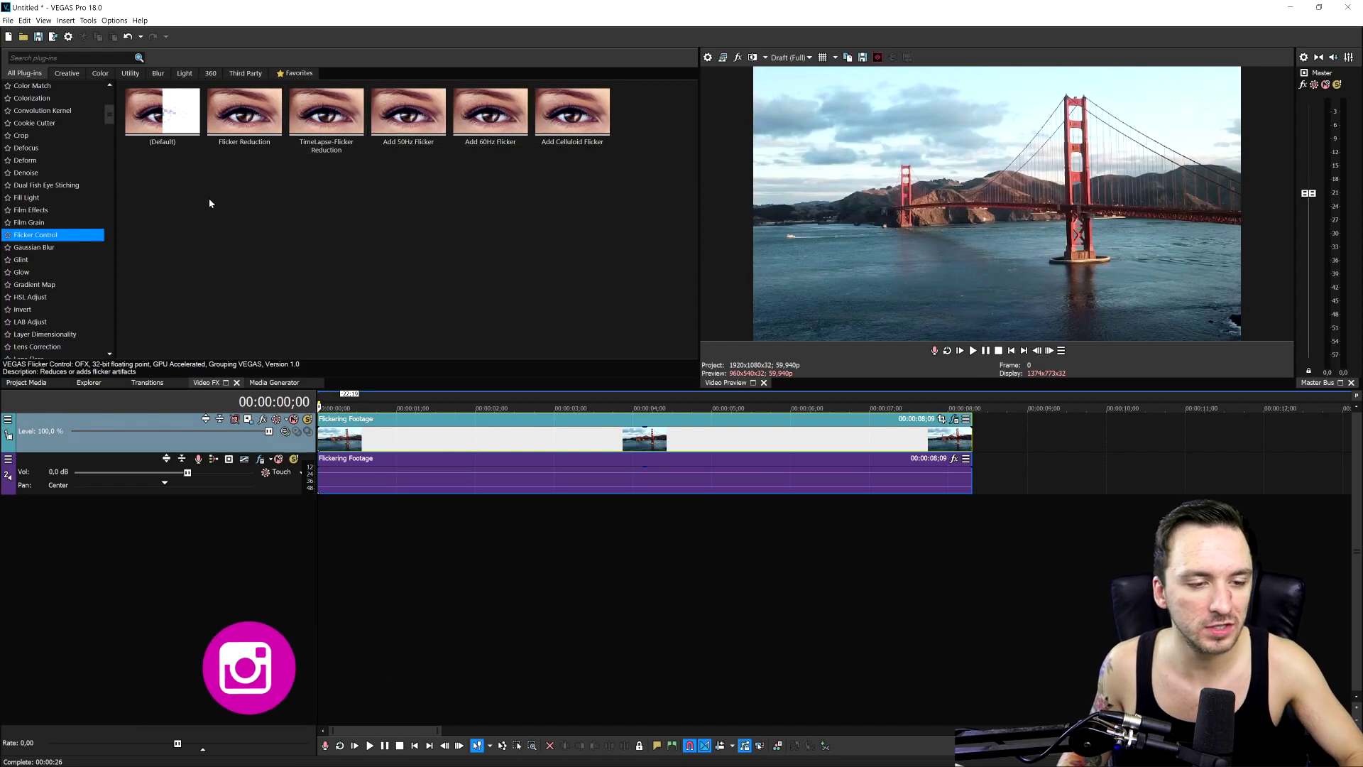
drag(183, 120, 186, 125)
drag(358, 438, 360, 439)
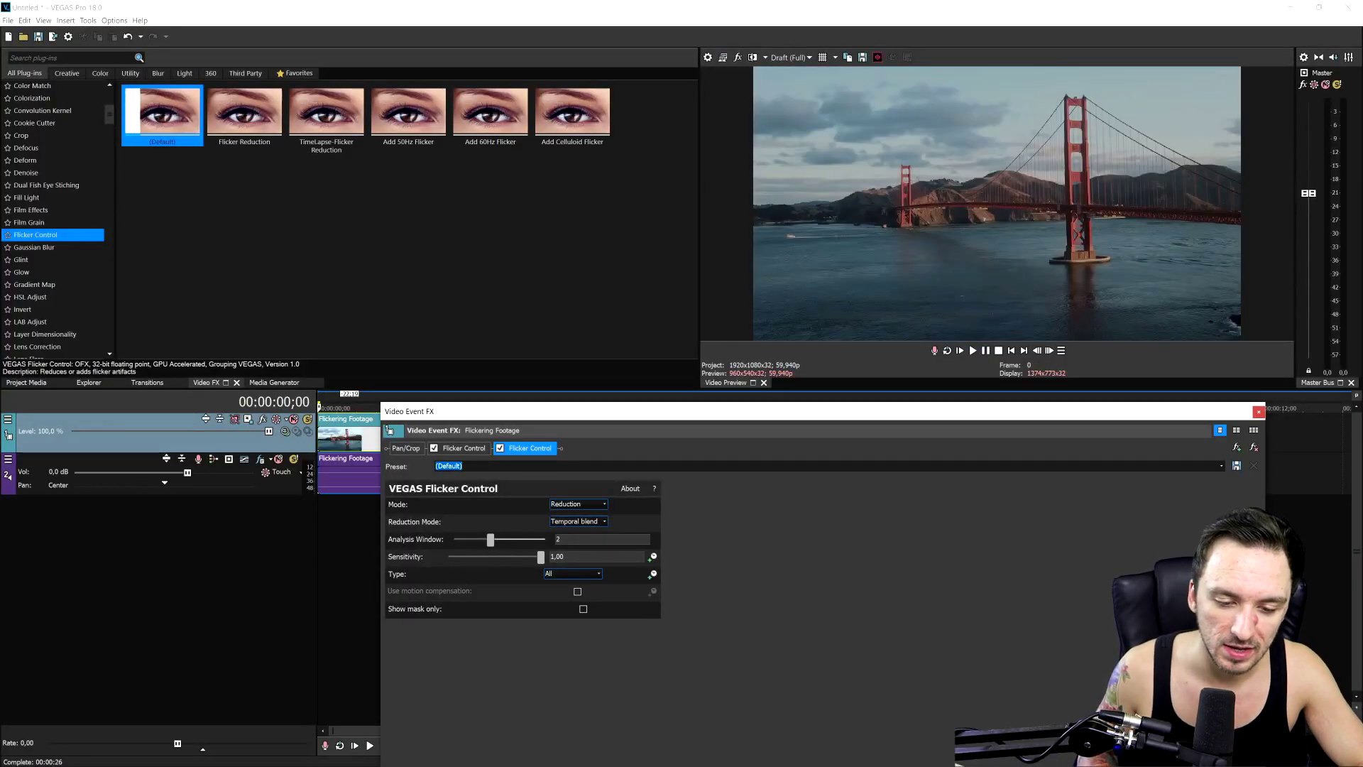
Step: Preview the Flicker Reduction preset, then switch Flicker Control to Add 60Hz Flicker
key(Down)
click(1009, 353)
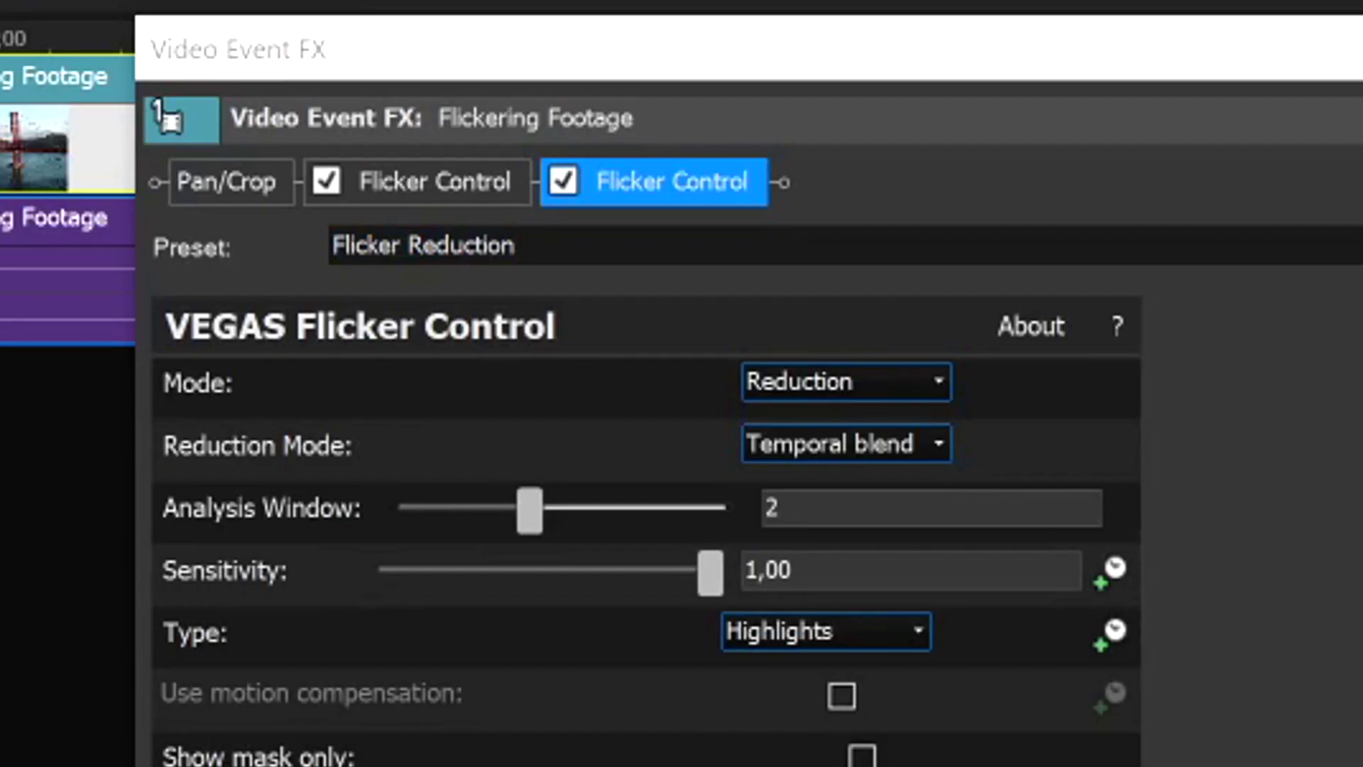
drag(532, 62, 575, 171)
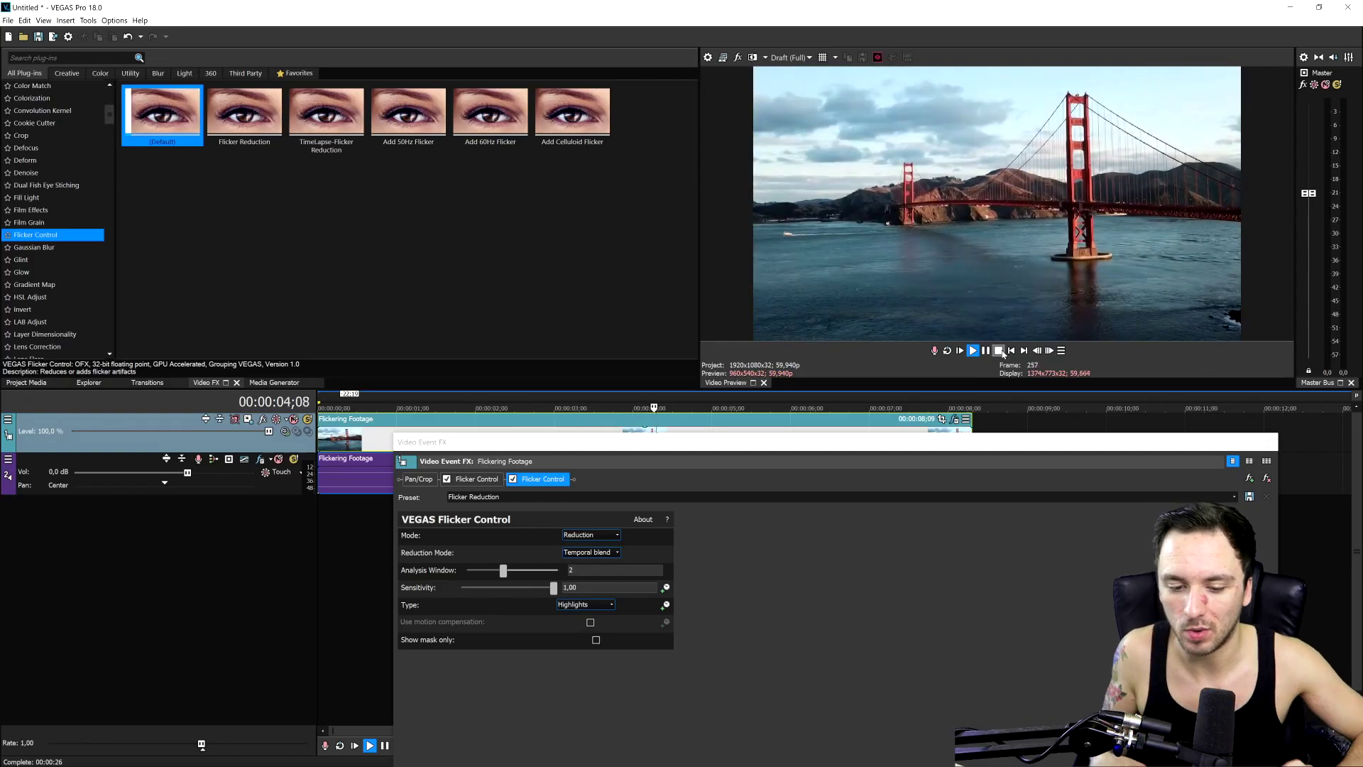
click(1000, 351)
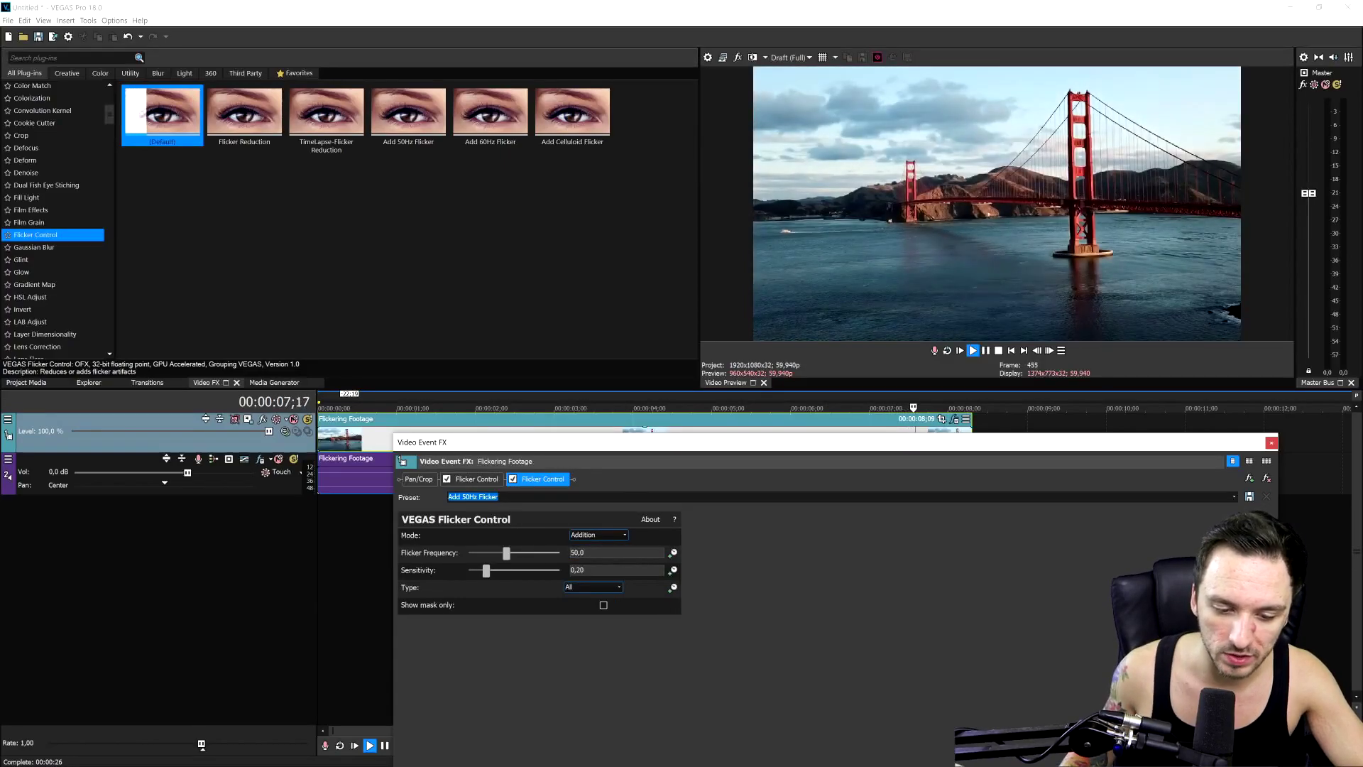
click(1011, 350)
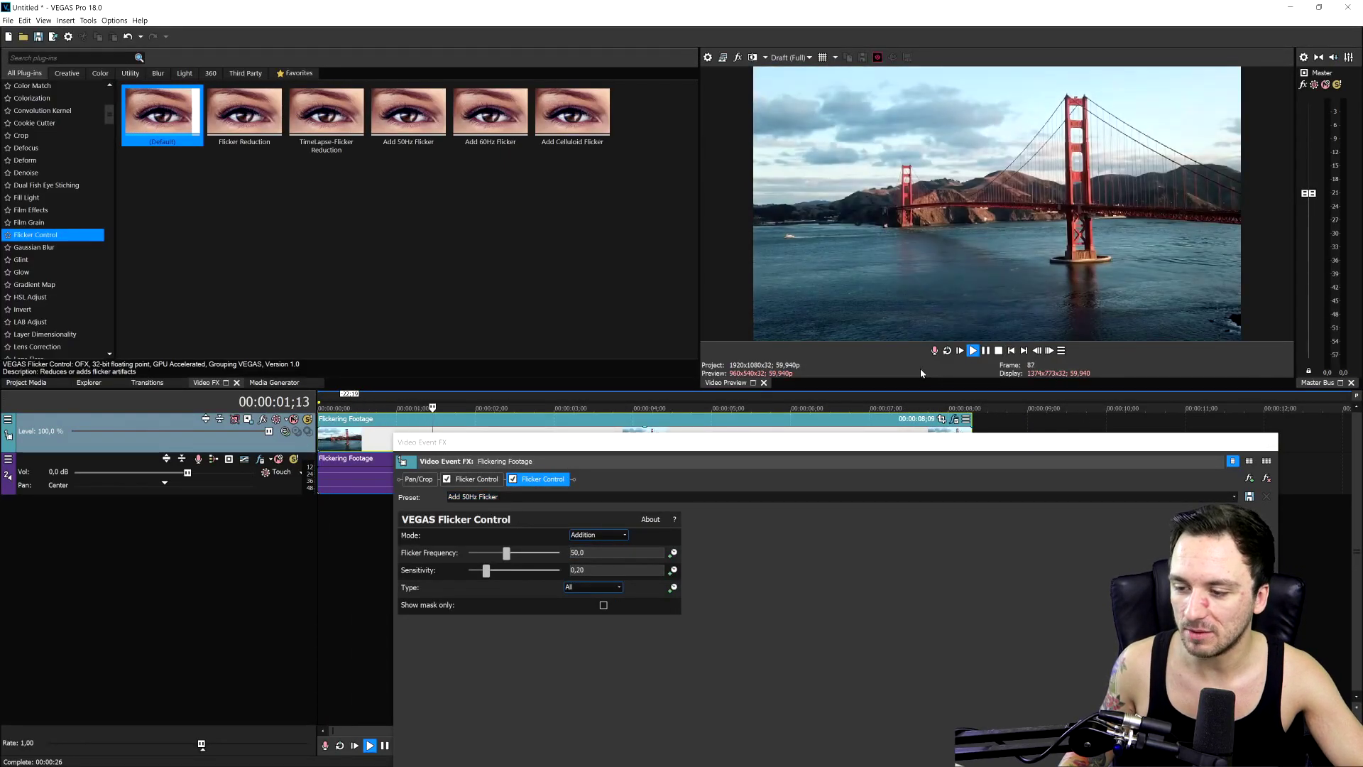
key(space)
key(Down)
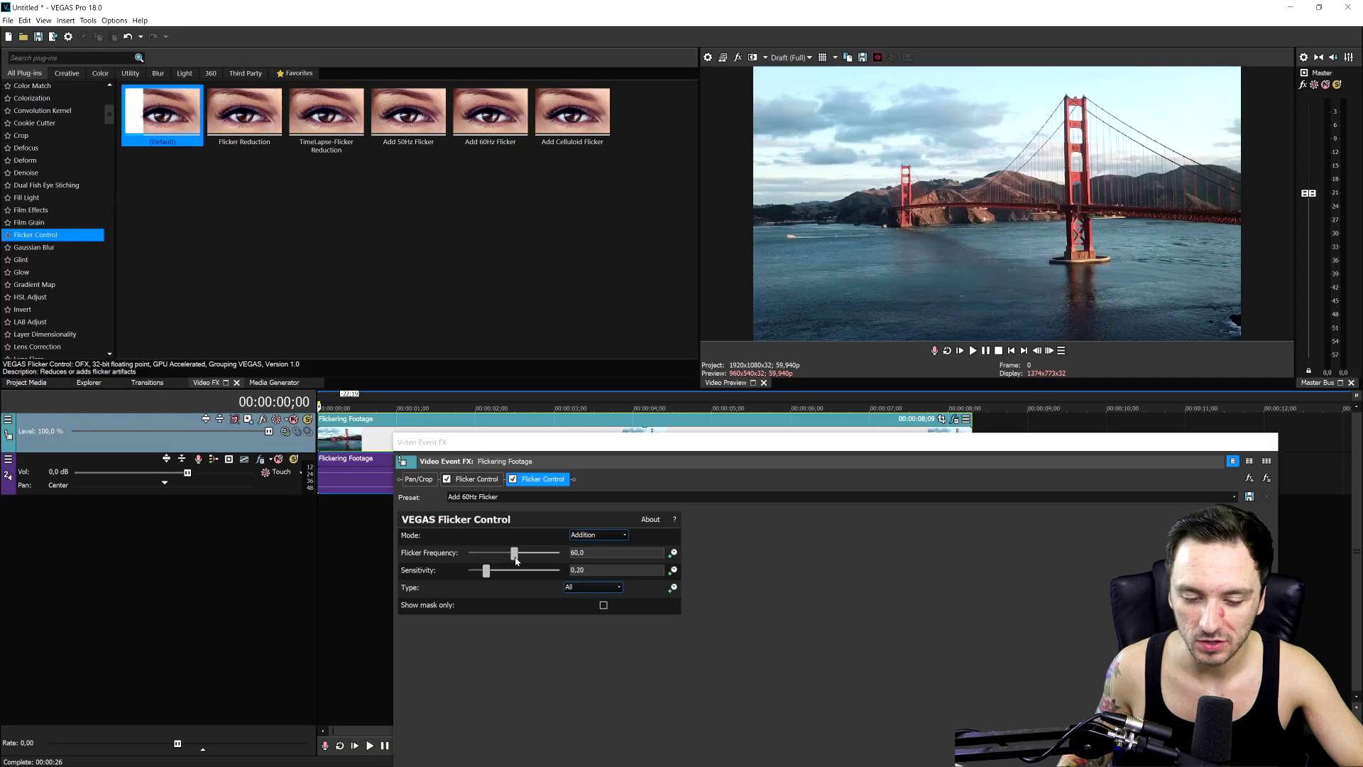
Step: Move the Flicker Frequency slider until it reads 86,7
click(532, 461)
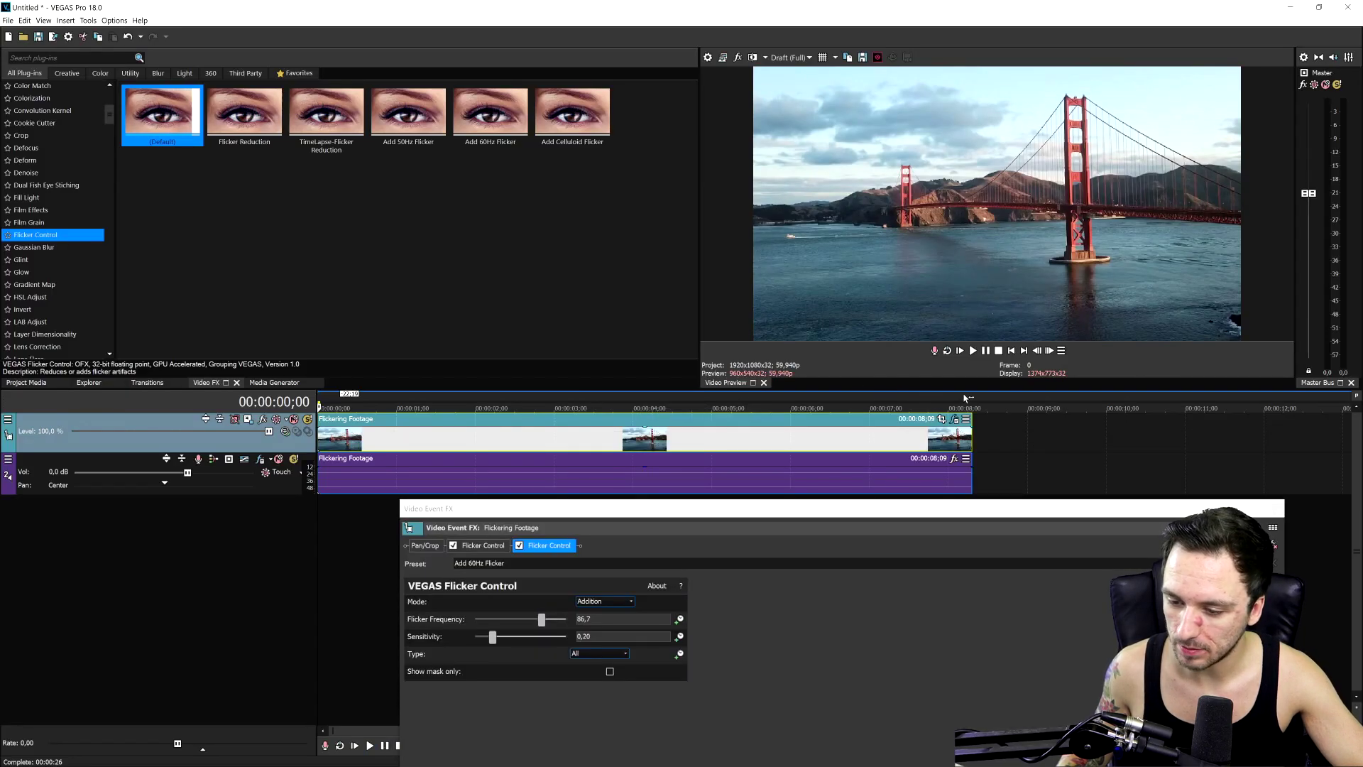
Step: Loop the full clip on the ruler, drop Flicker Frequency to 0,0 and raise Sensitivity to 0,48
drag(966, 398, 302, 385)
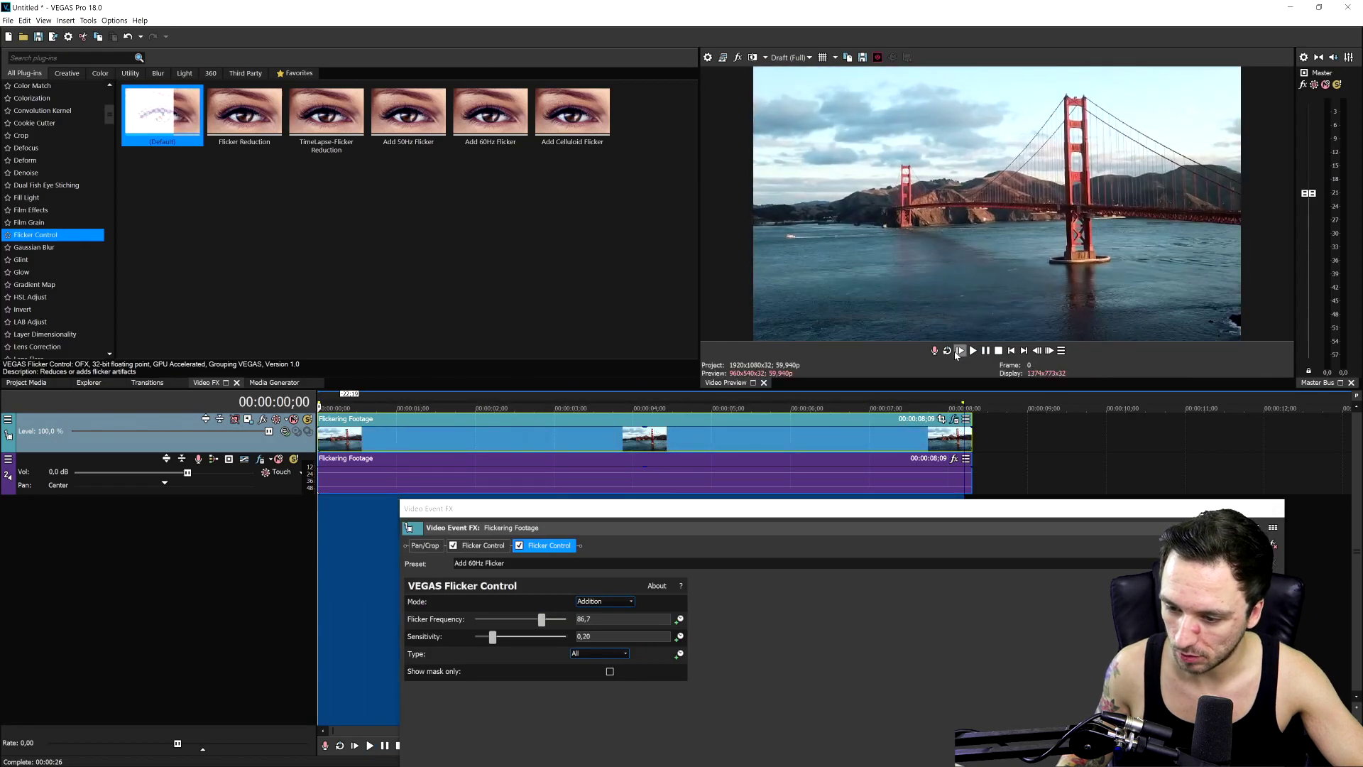
drag(542, 619, 462, 619)
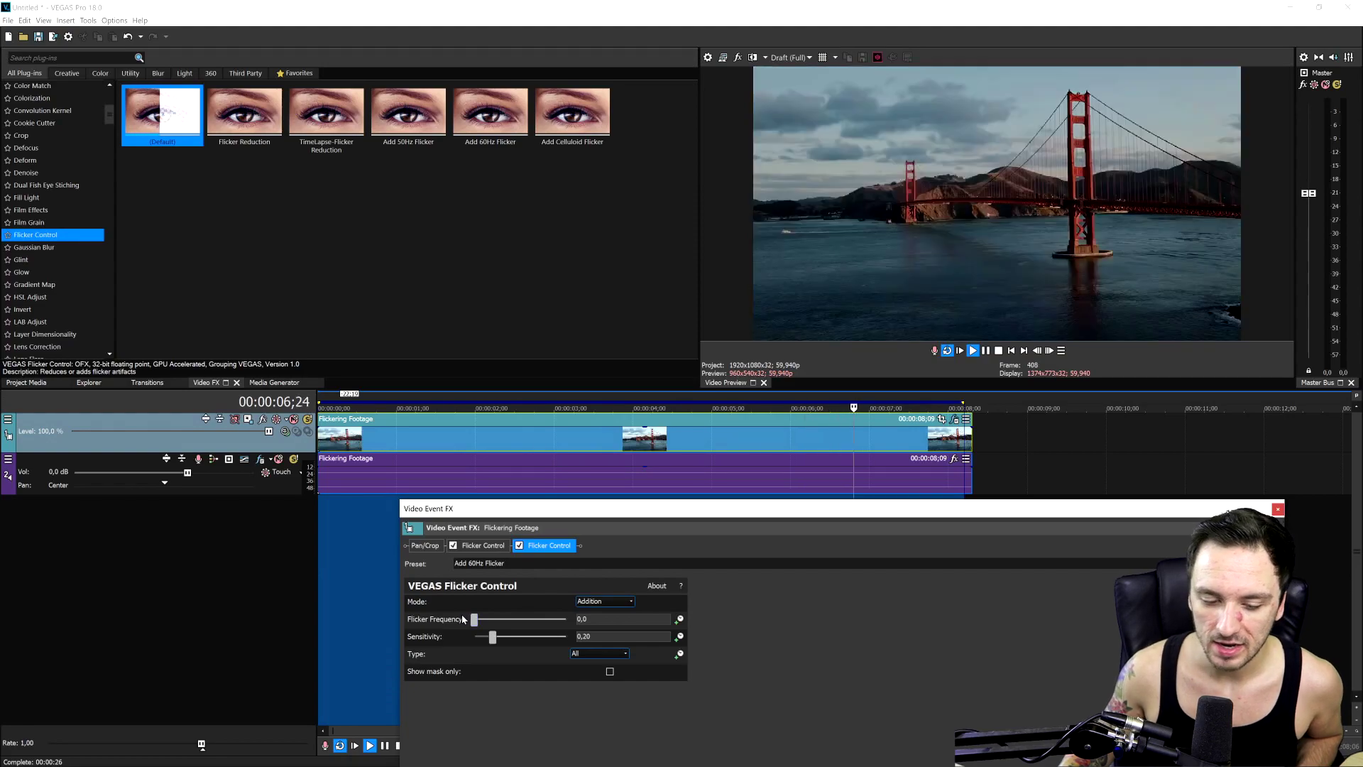
drag(487, 635, 512, 646)
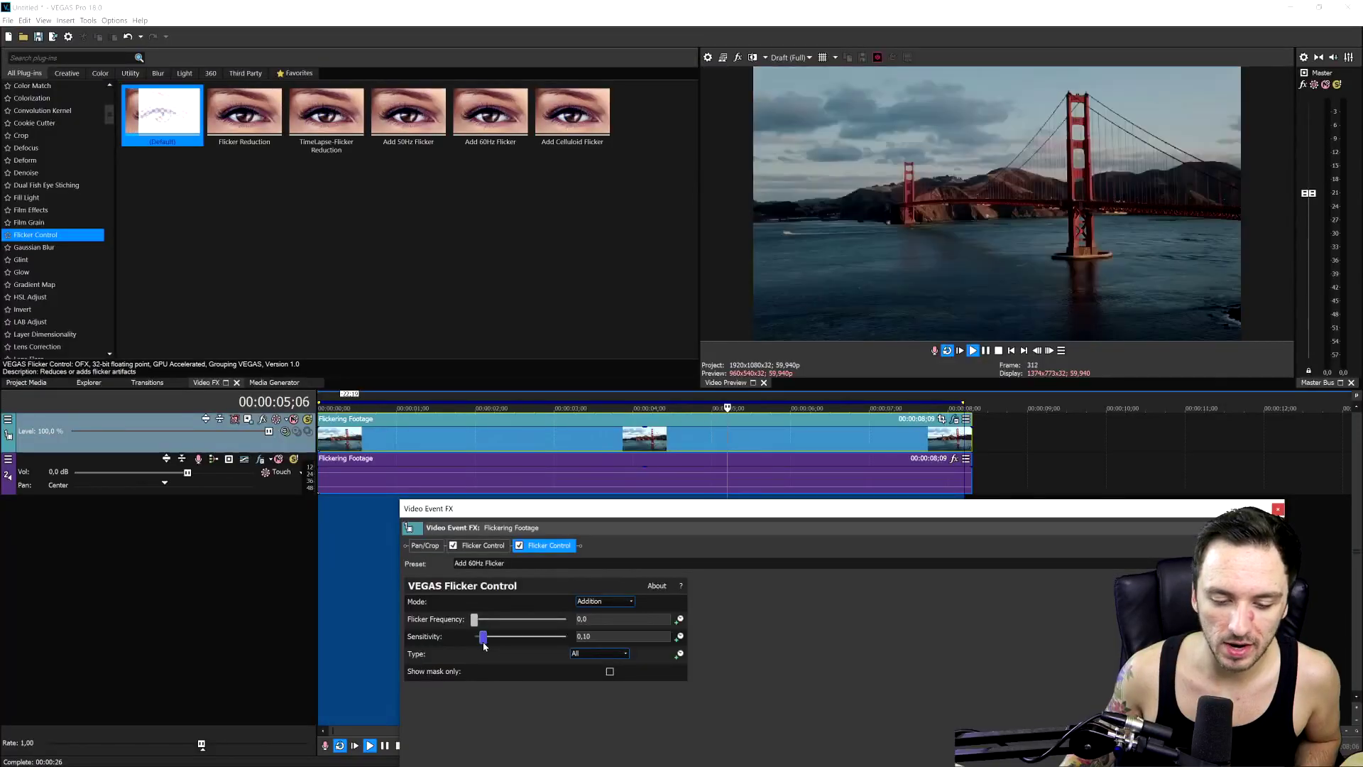
drag(485, 645, 528, 648)
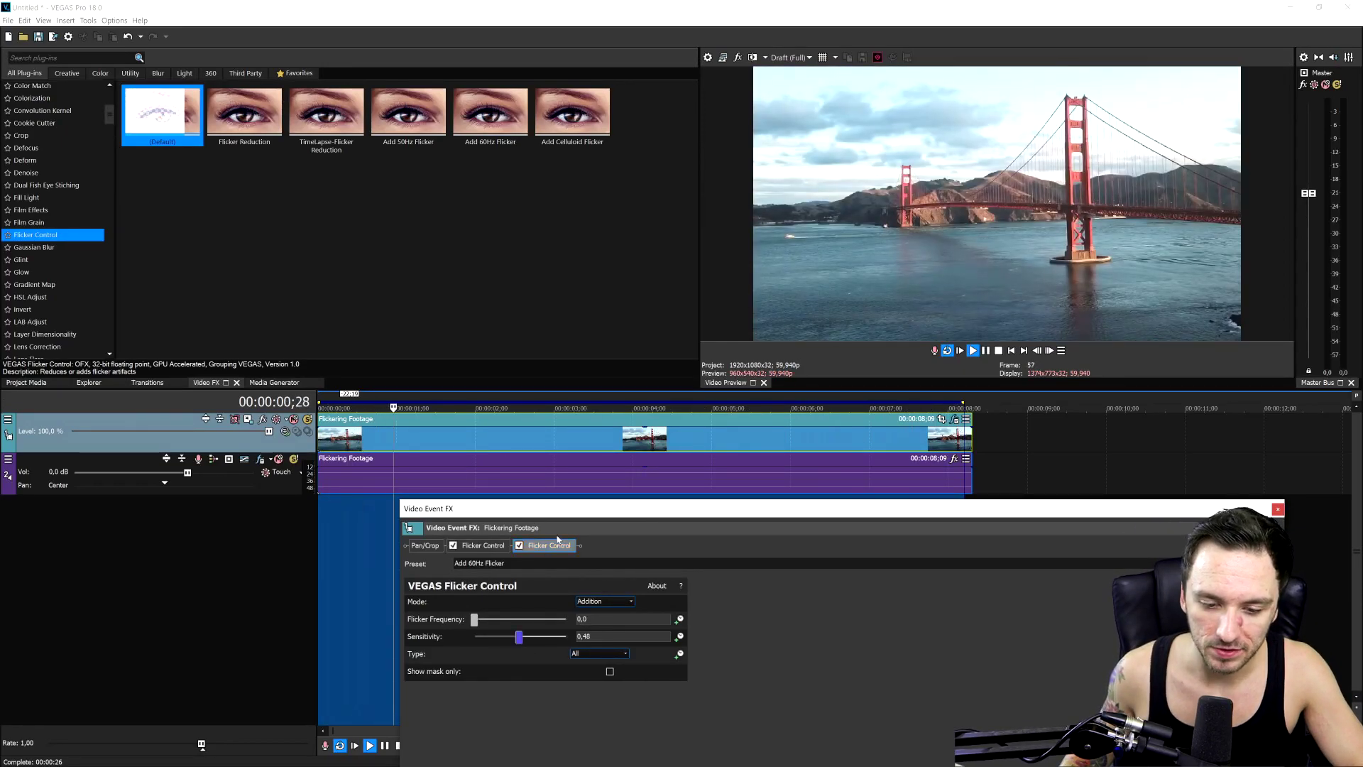
click(602, 437)
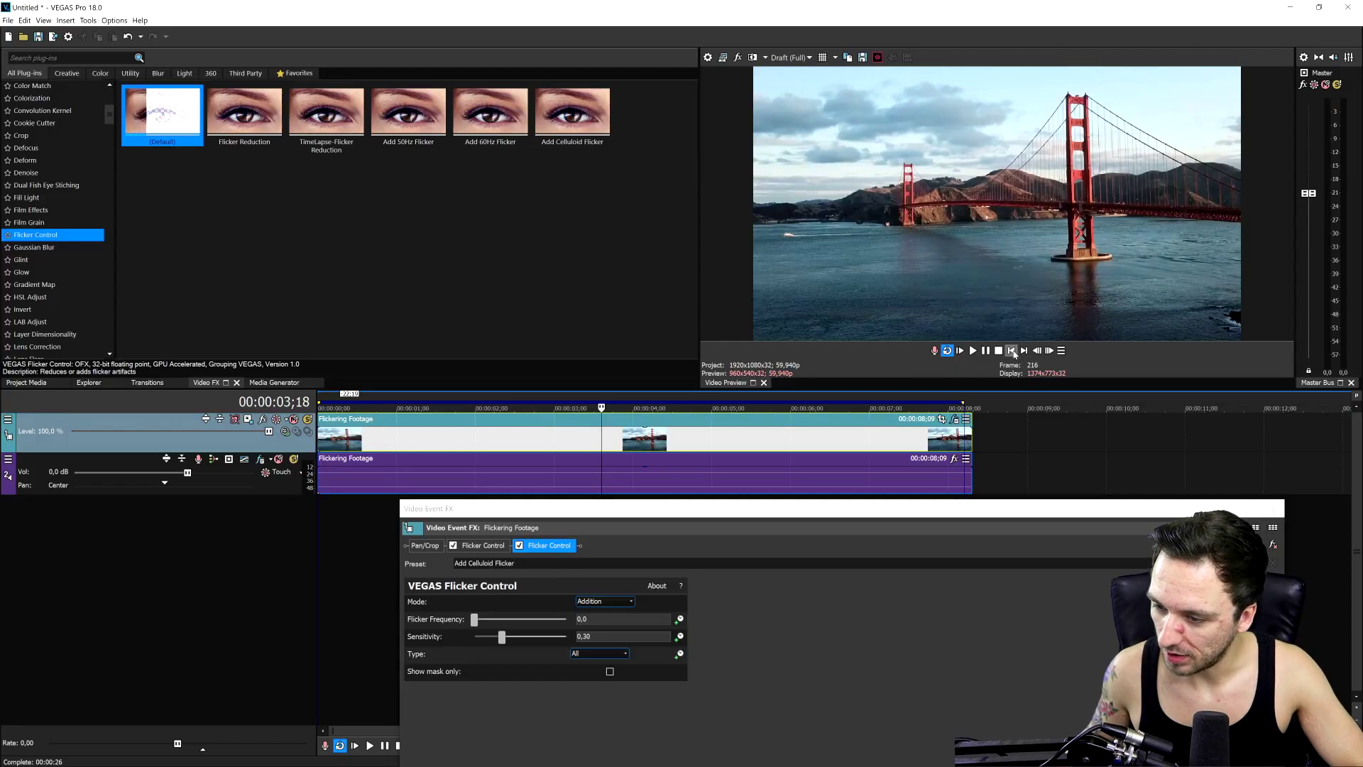
Step: Raise Flicker Frequency to 120,0 and preview the looped clip with Sensitivity at 0,74
click(1011, 351)
key(space)
key(space)
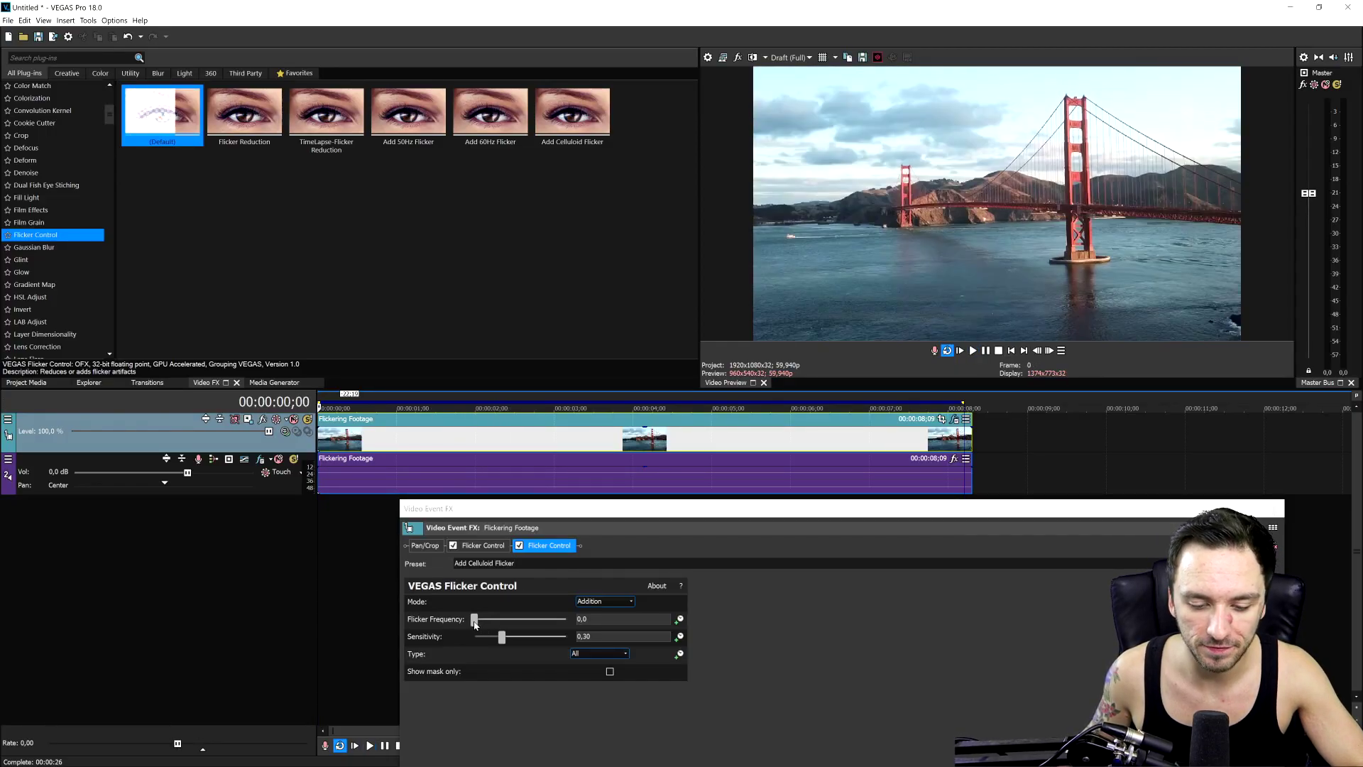
drag(475, 624, 499, 625)
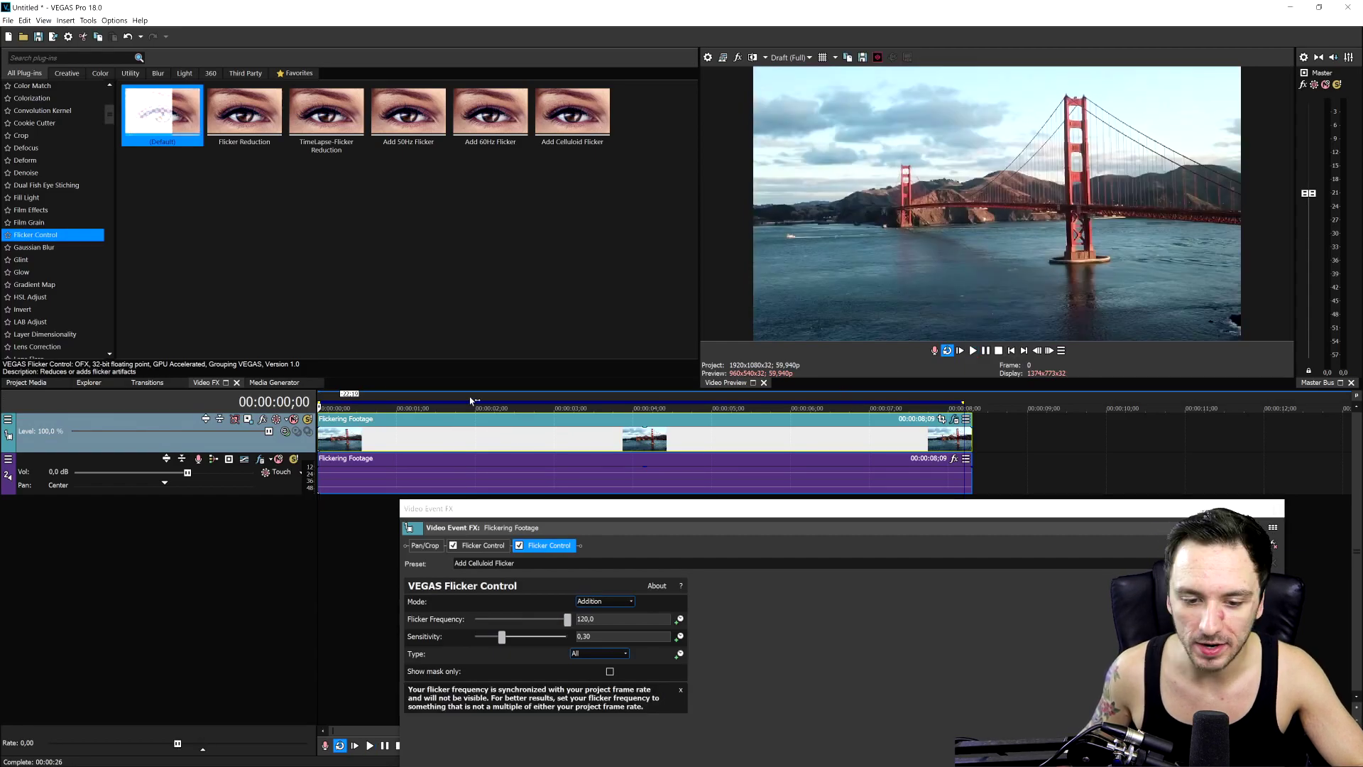
key(space)
scroll(470, 401, up, 2)
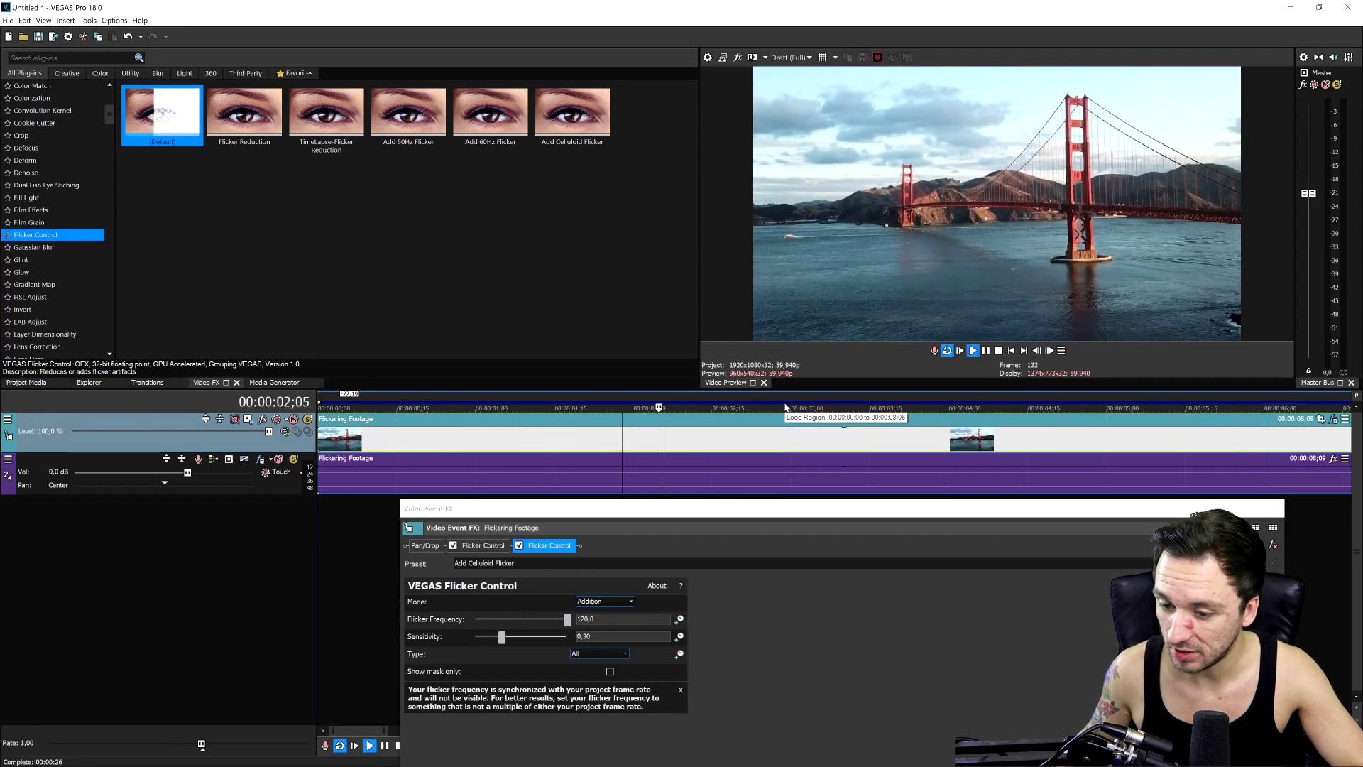
key(space)
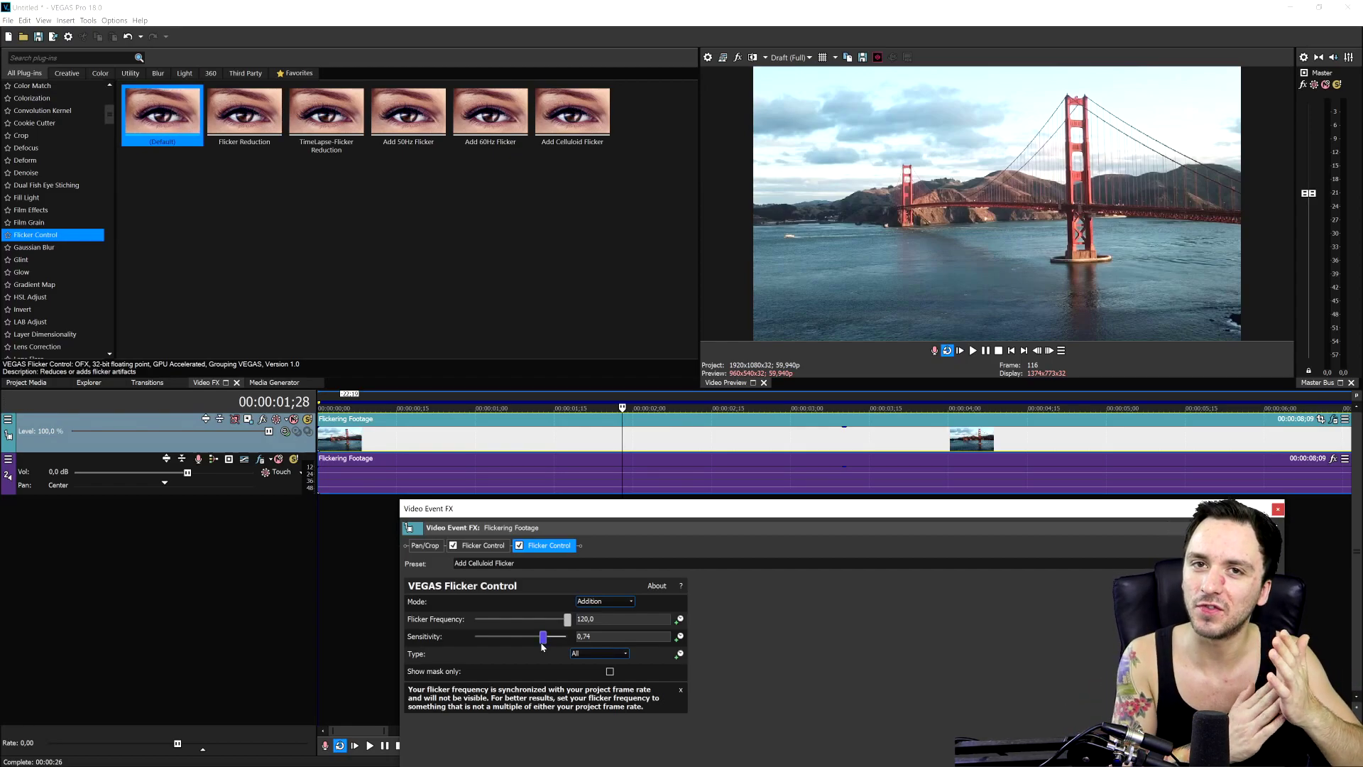
key(space)
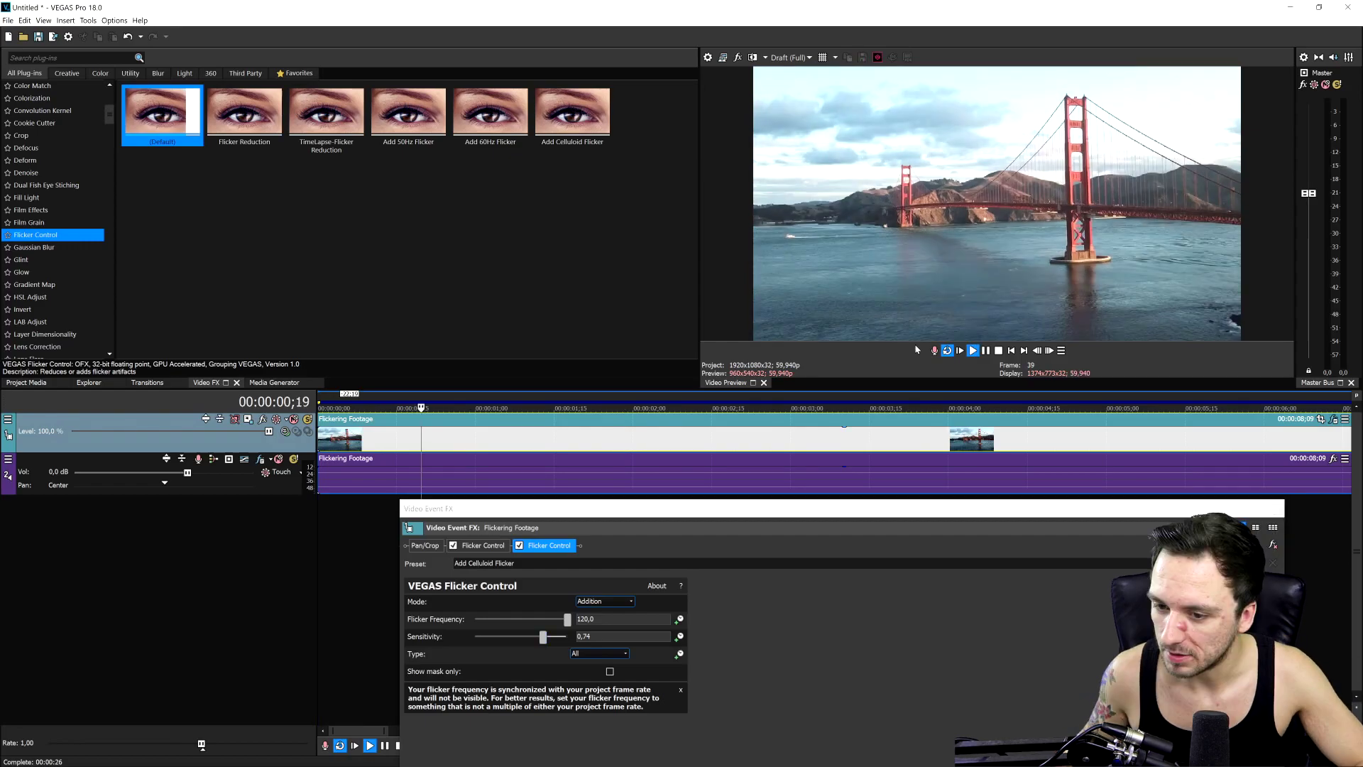